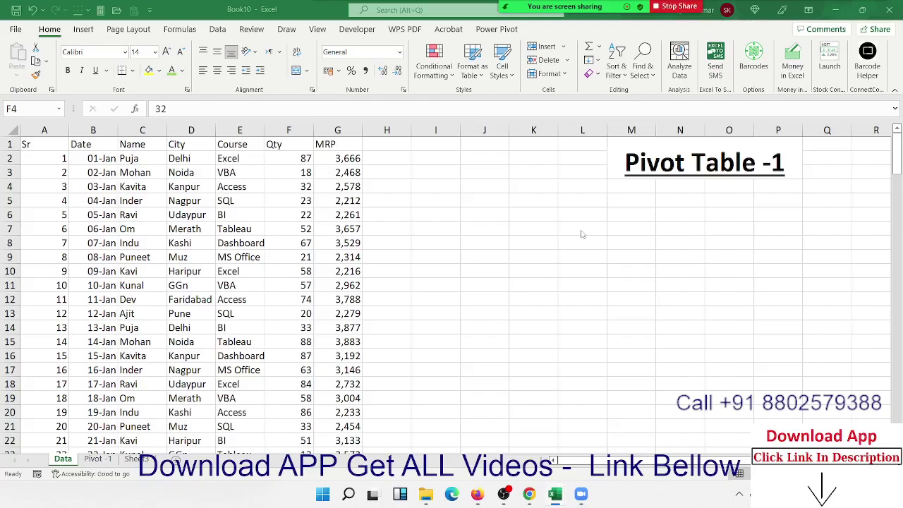
Open the DA-Sales workbook from the recent files list and scroll its dashboard
{"action": "left_click", "coordinate": [15, 32]}
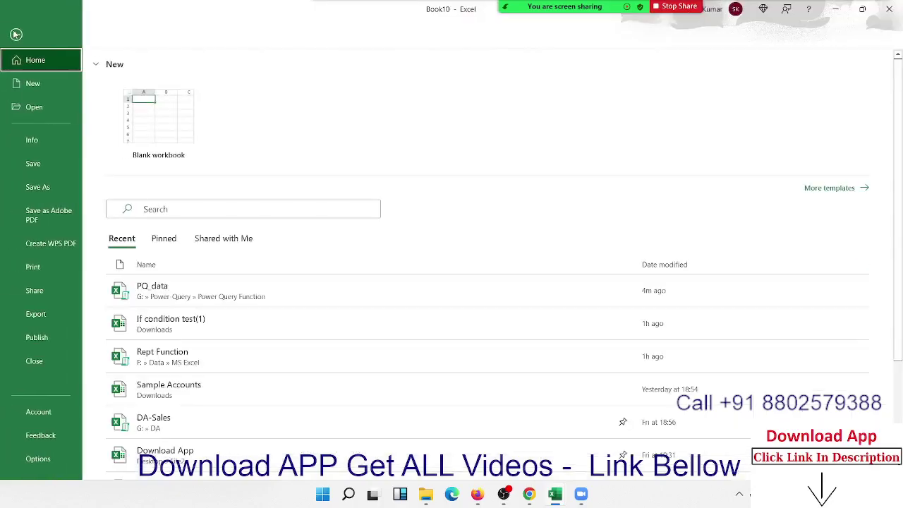
{"action": "scroll", "coordinate": [260, 384], "scroll_direction": "down", "scroll_amount": 3}
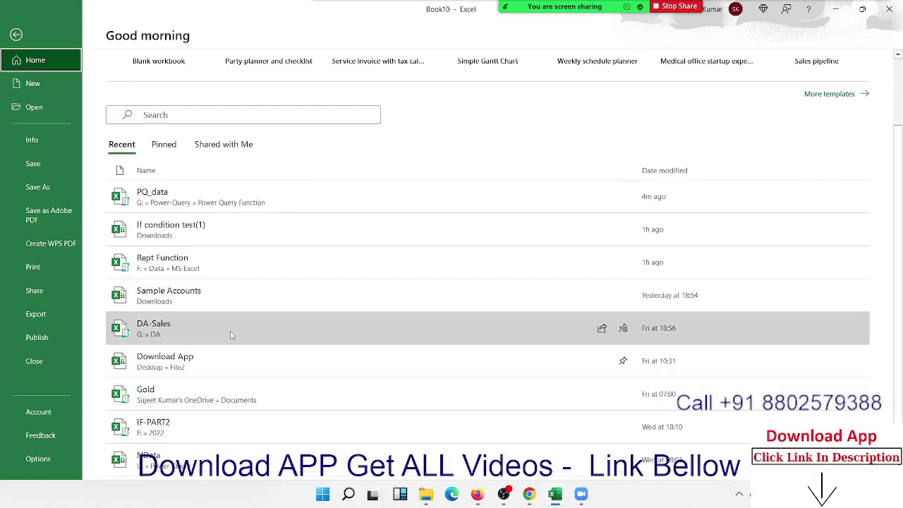
{"action": "left_click", "coordinate": [230, 336]}
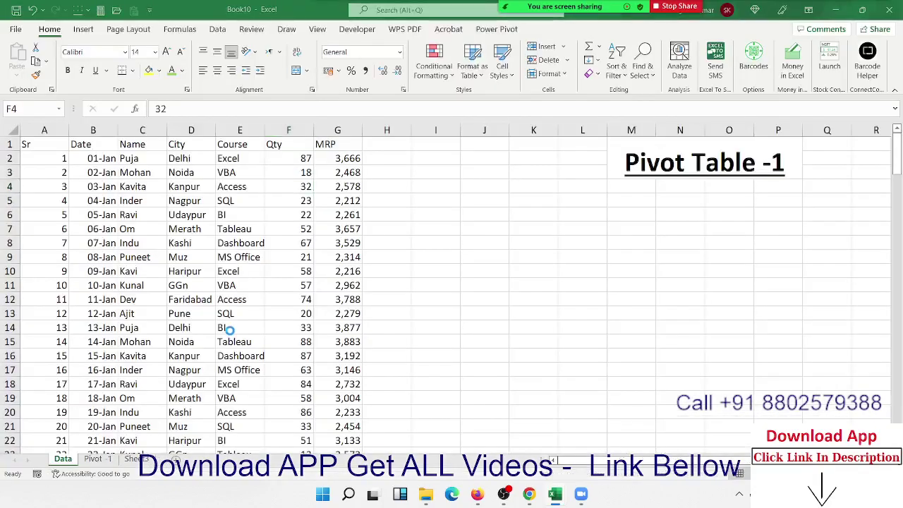
{"action": "scroll", "coordinate": [465, 265], "scroll_direction": "down", "scroll_amount": 7}
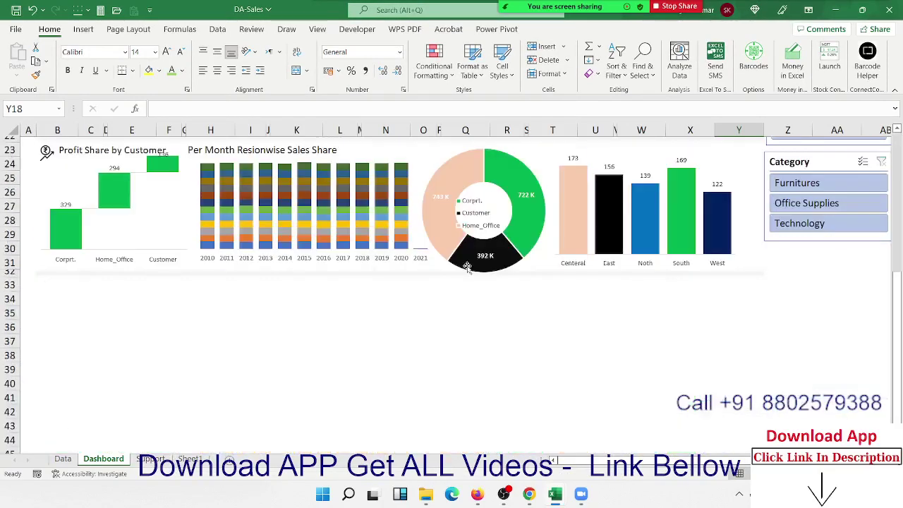
{"action": "scroll", "coordinate": [467, 267], "scroll_direction": "up", "scroll_amount": 7}
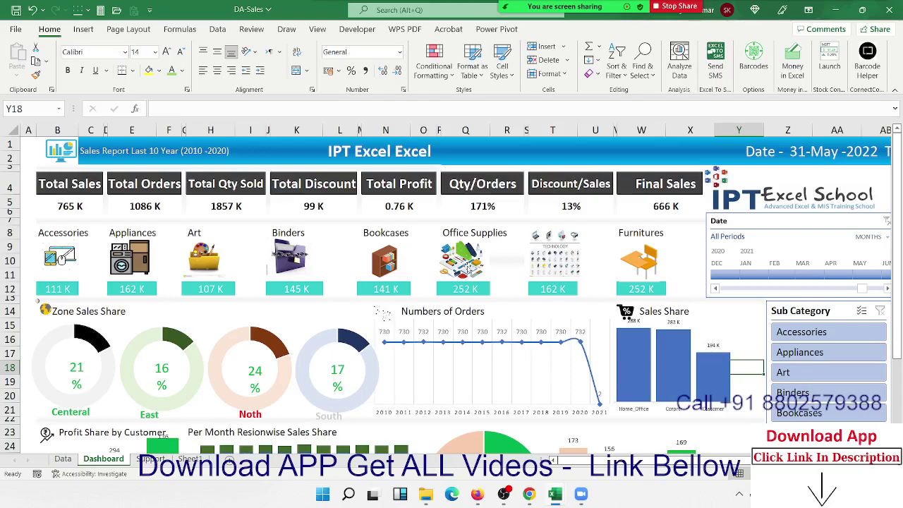
Inspect DA-Sales' Data sheet row 2 and Dashboard, then close it to return to Book10
{"action": "left_click", "coordinate": [65, 460]}
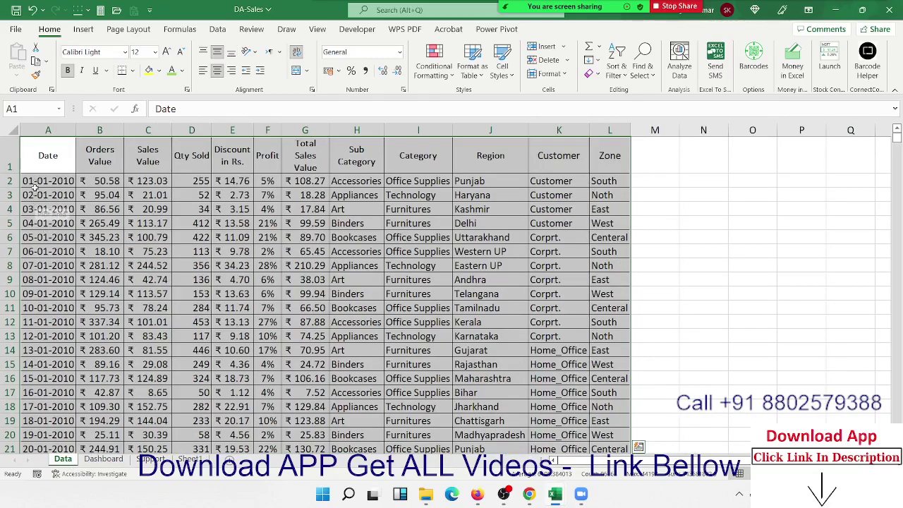
{"action": "left_click_drag", "start_coordinate": [36, 181], "coordinate": [616, 182]}
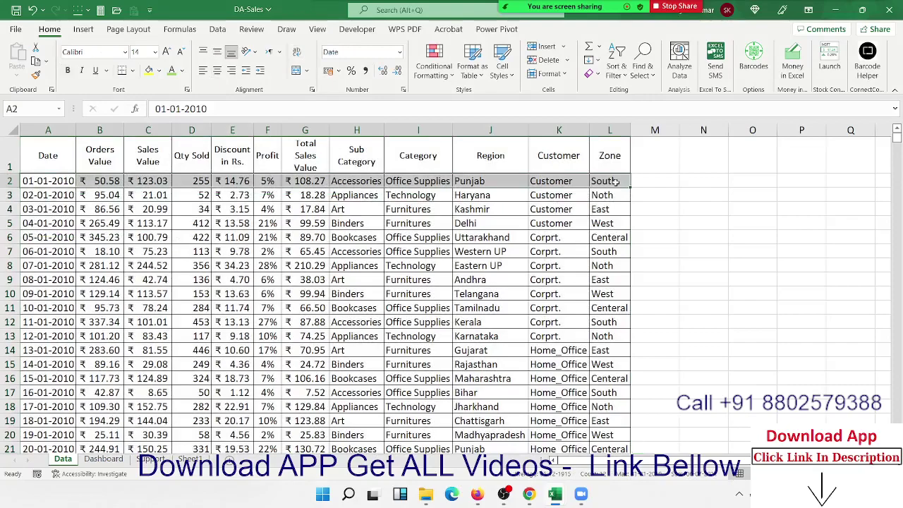
{"action": "left_click", "coordinate": [104, 459]}
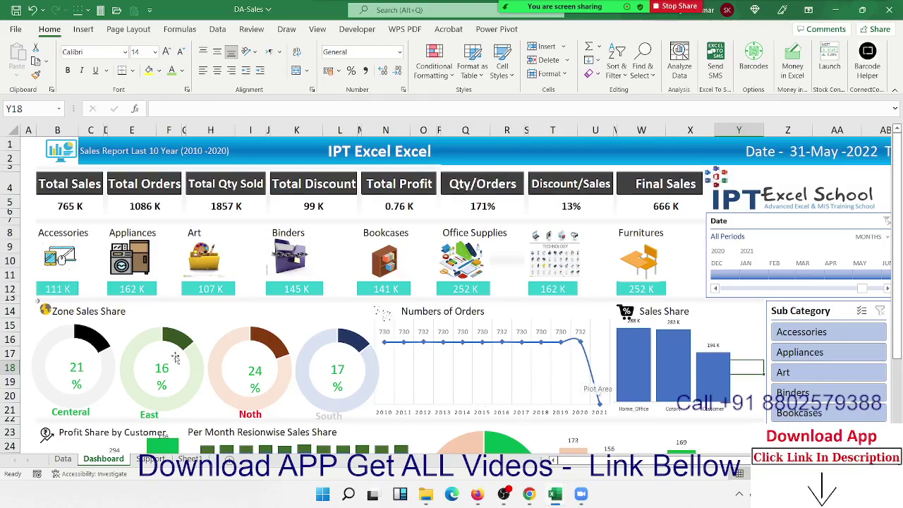
{"action": "scroll", "coordinate": [706, 392], "scroll_direction": "down", "scroll_amount": 4}
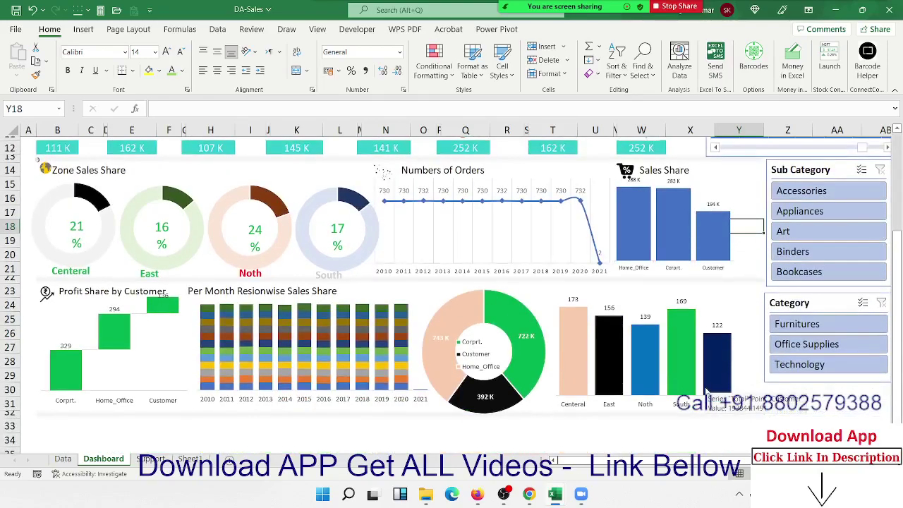
{"action": "scroll", "coordinate": [706, 392], "scroll_direction": "up", "scroll_amount": 4}
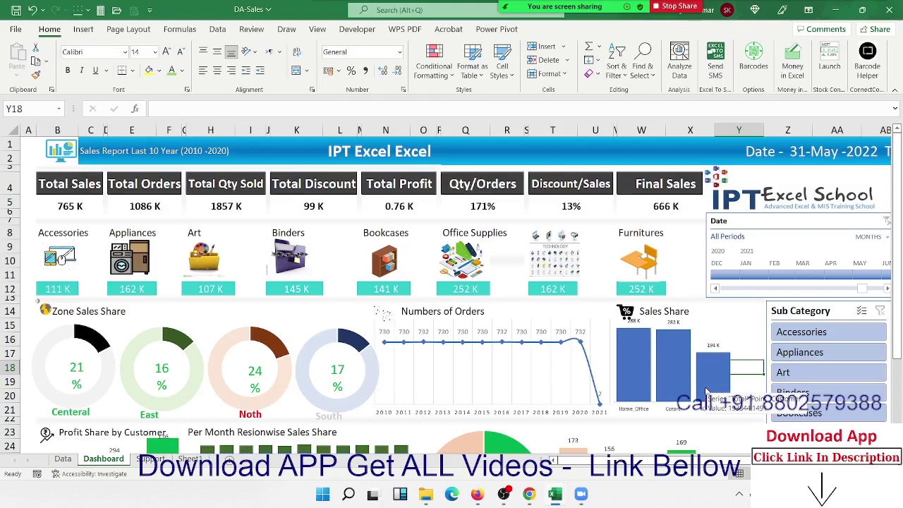
{"action": "left_click", "coordinate": [889, 10]}
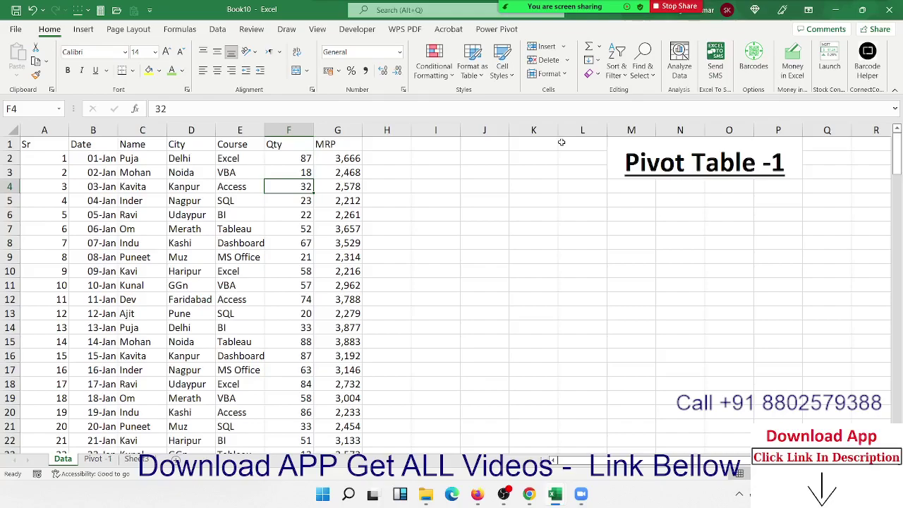
Show the Insert tab's PivotTable commands and select City, Course and Qty in D2:F7
{"action": "left_click", "coordinate": [96, 32]}
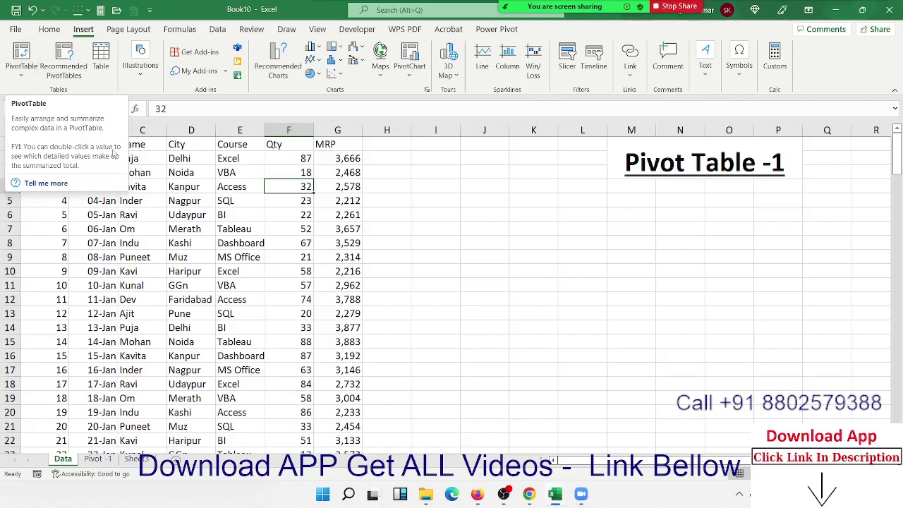
{"action": "left_click_drag", "start_coordinate": [179, 158], "coordinate": [297, 229]}
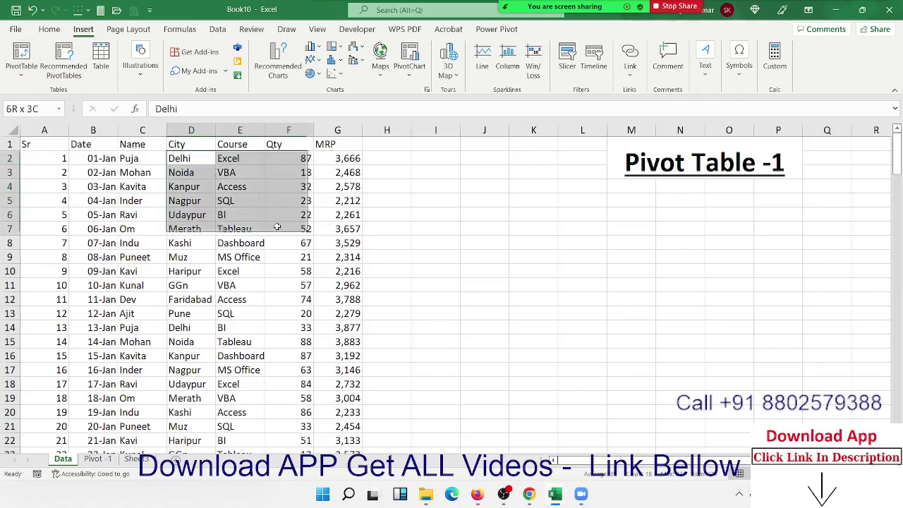
Open the Sample Accounts workbook from the recent files list
{"action": "left_click", "coordinate": [16, 29]}
{"action": "scroll", "coordinate": [257, 378], "scroll_direction": "down", "scroll_amount": 3}
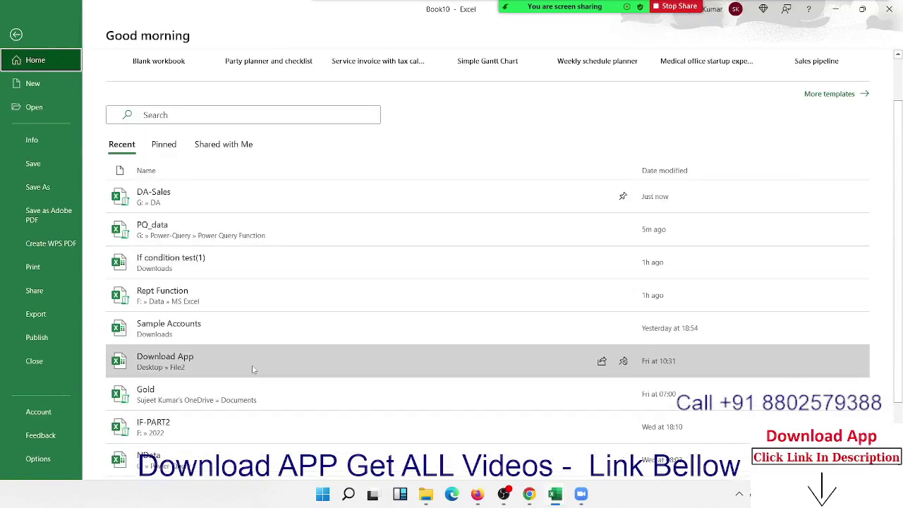
{"action": "left_click", "coordinate": [251, 334]}
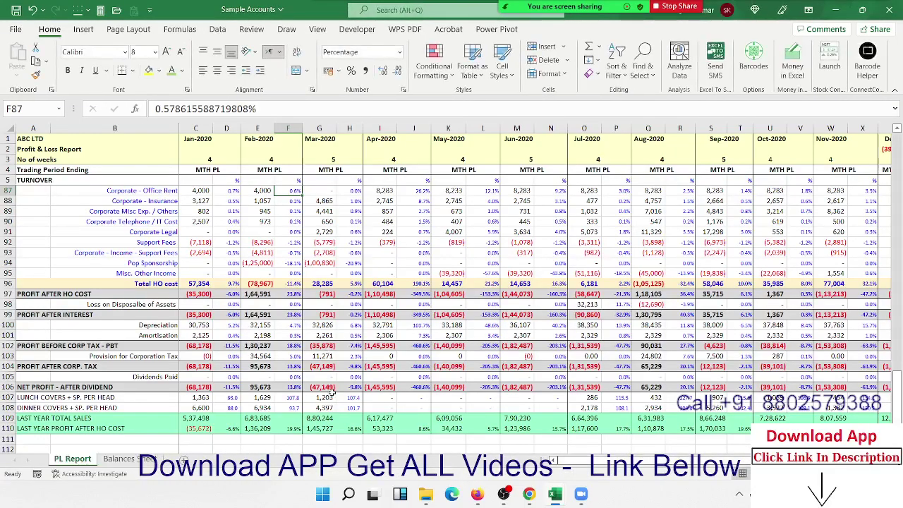
{"action": "scroll", "coordinate": [331, 391], "scroll_direction": "down", "scroll_amount": 9}
{"action": "scroll", "coordinate": [331, 392], "scroll_direction": "up", "scroll_amount": 12}
{"action": "scroll", "coordinate": [331, 390], "scroll_direction": "up", "scroll_amount": 17}
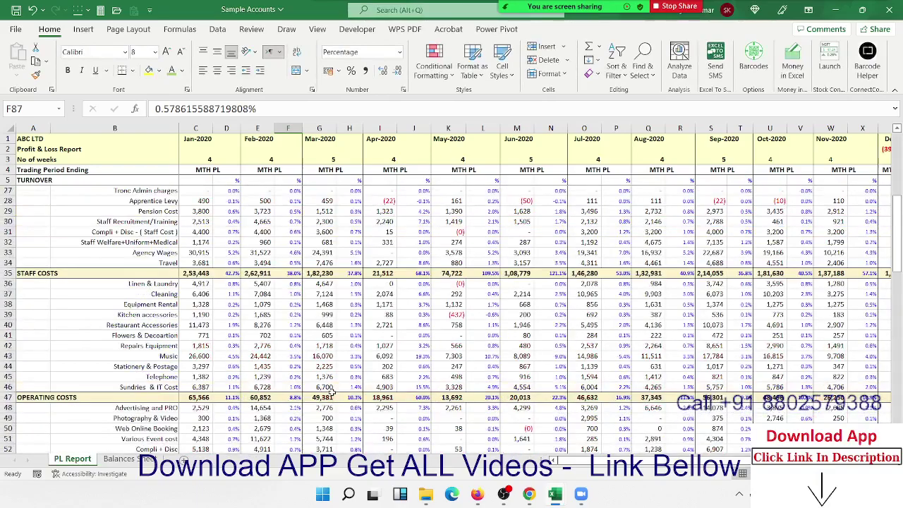
{"action": "scroll", "coordinate": [333, 392], "scroll_direction": "up", "scroll_amount": 7}
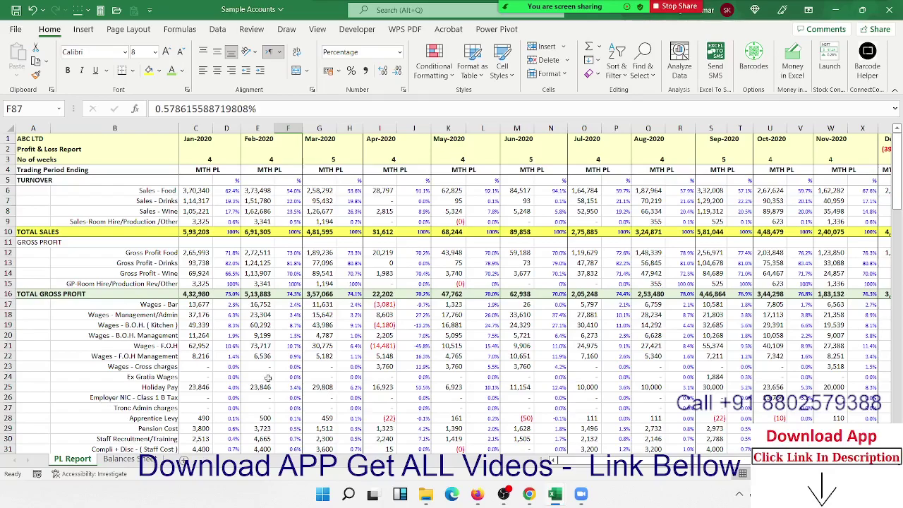
Browse the P&L figures, marking kitchen wages, staff cost totals and January's operating costs
{"action": "left_click", "coordinate": [175, 325]}
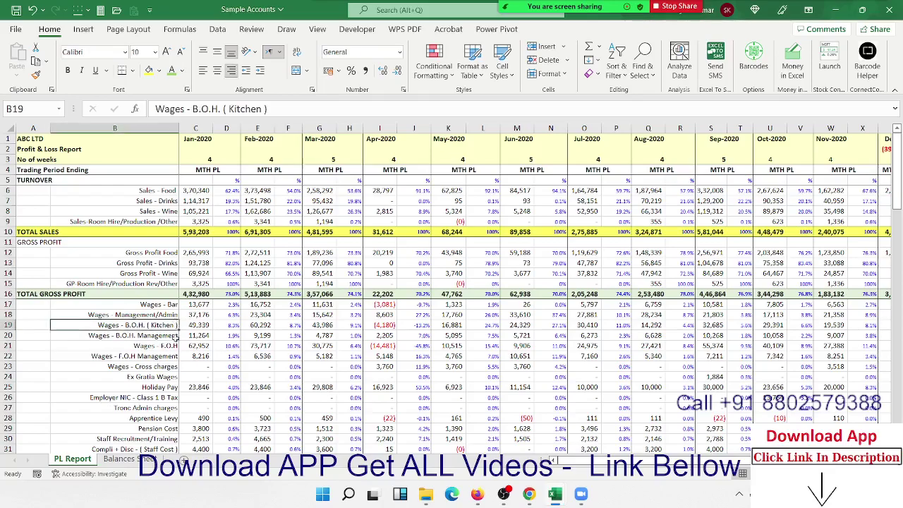
{"action": "scroll", "coordinate": [174, 356], "scroll_direction": "down", "scroll_amount": 3}
{"action": "scroll", "coordinate": [174, 356], "scroll_direction": "down", "scroll_amount": 7}
{"action": "scroll", "coordinate": [174, 357], "scroll_direction": "down", "scroll_amount": 3}
{"action": "scroll", "coordinate": [175, 356], "scroll_direction": "down", "scroll_amount": 3}
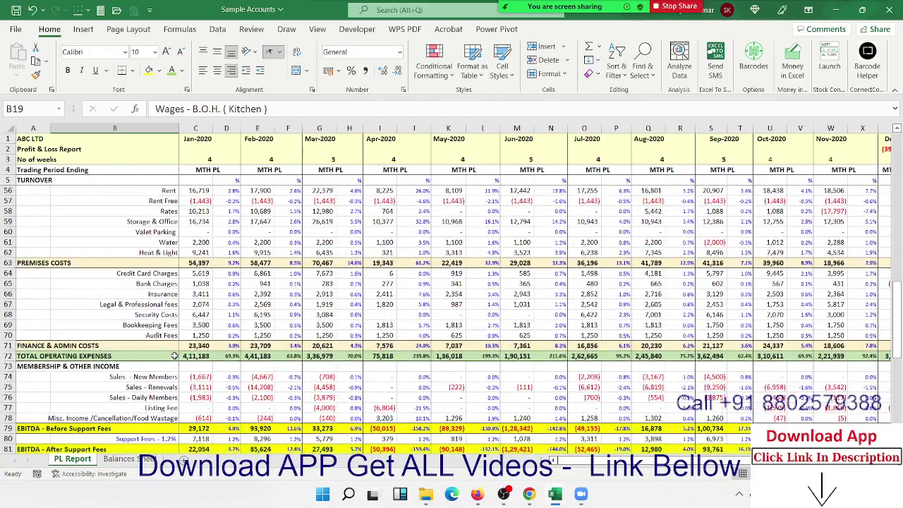
{"action": "scroll", "coordinate": [174, 356], "scroll_direction": "up", "scroll_amount": 13}
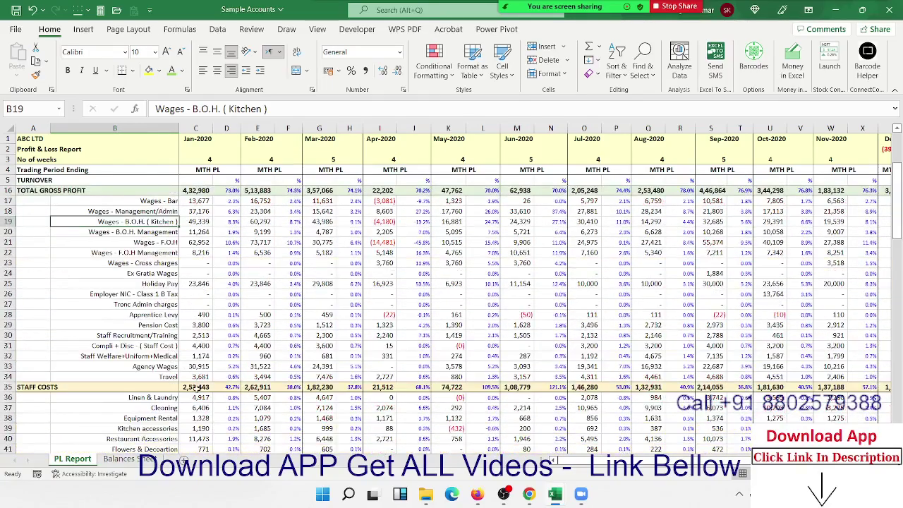
{"action": "left_click_drag", "start_coordinate": [198, 387], "coordinate": [257, 388]}
{"action": "left_click", "coordinate": [191, 211]}
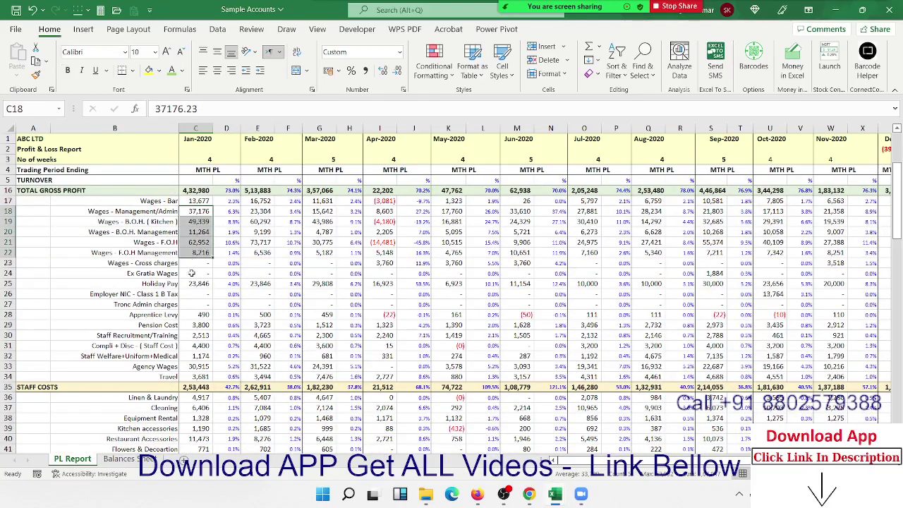
{"action": "scroll", "coordinate": [196, 315], "scroll_direction": "down", "scroll_amount": 3}
{"action": "left_click_drag", "start_coordinate": [196, 324], "coordinate": [196, 377]}
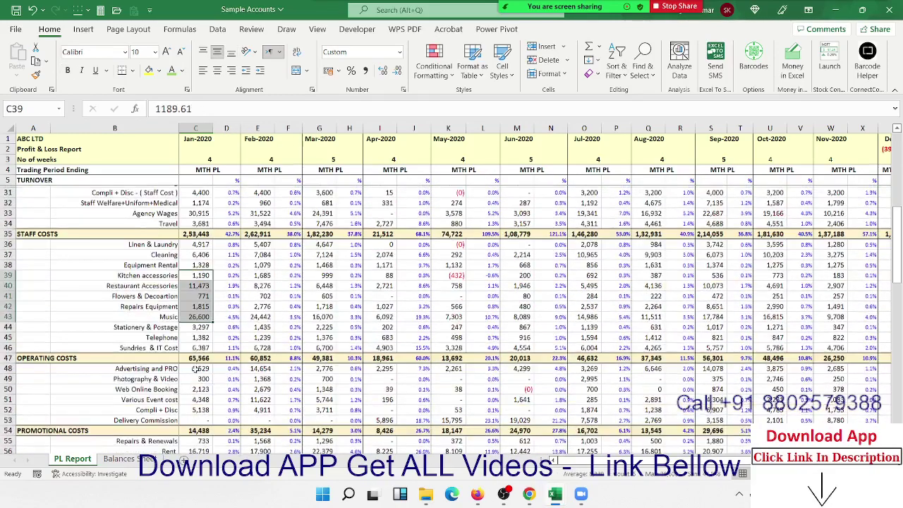
{"action": "scroll", "coordinate": [196, 318], "scroll_direction": "down", "scroll_amount": 10}
{"action": "left_click_drag", "start_coordinate": [196, 273], "coordinate": [197, 336]}
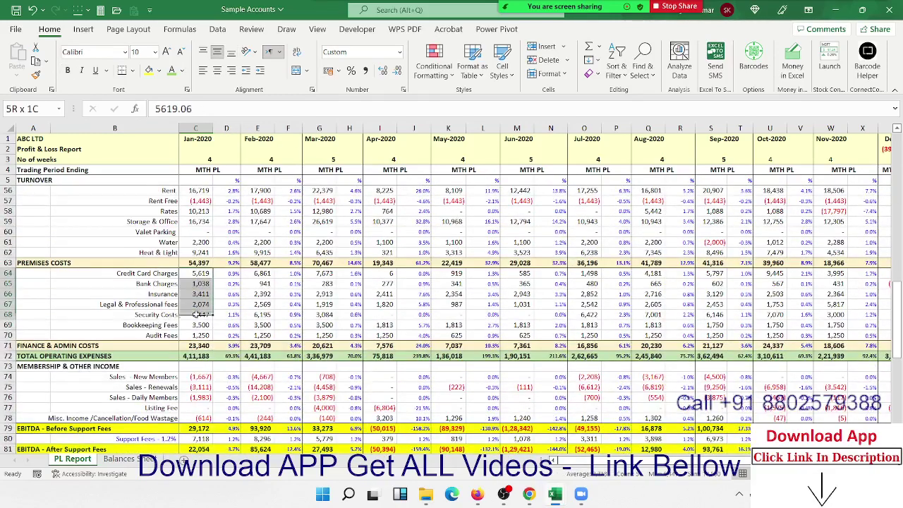
{"action": "scroll", "coordinate": [197, 331], "scroll_direction": "down", "scroll_amount": 3}
{"action": "scroll", "coordinate": [197, 331], "scroll_direction": "down", "scroll_amount": 4}
{"action": "scroll", "coordinate": [198, 331], "scroll_direction": "down", "scroll_amount": 8}
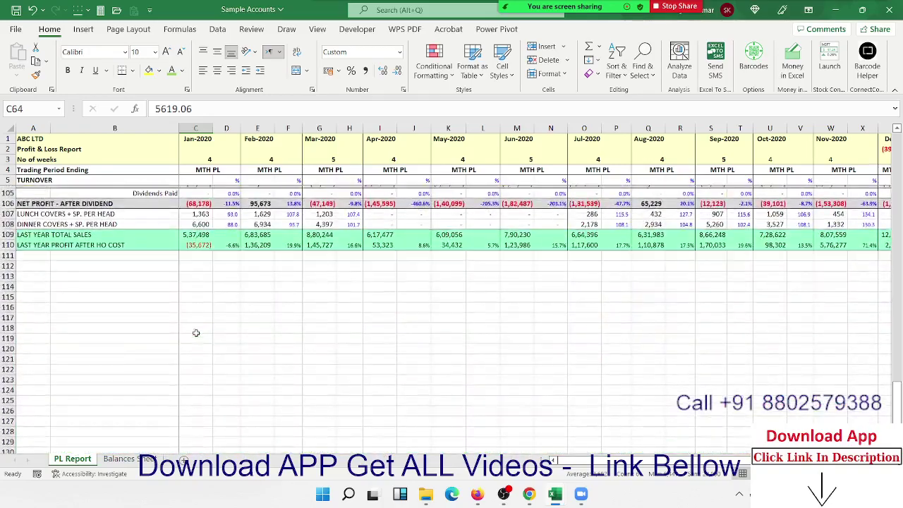
{"action": "scroll", "coordinate": [197, 331], "scroll_direction": "down", "scroll_amount": 8}
{"action": "scroll", "coordinate": [199, 335], "scroll_direction": "up", "scroll_amount": 20}
{"action": "scroll", "coordinate": [199, 335], "scroll_direction": "up", "scroll_amount": 17}
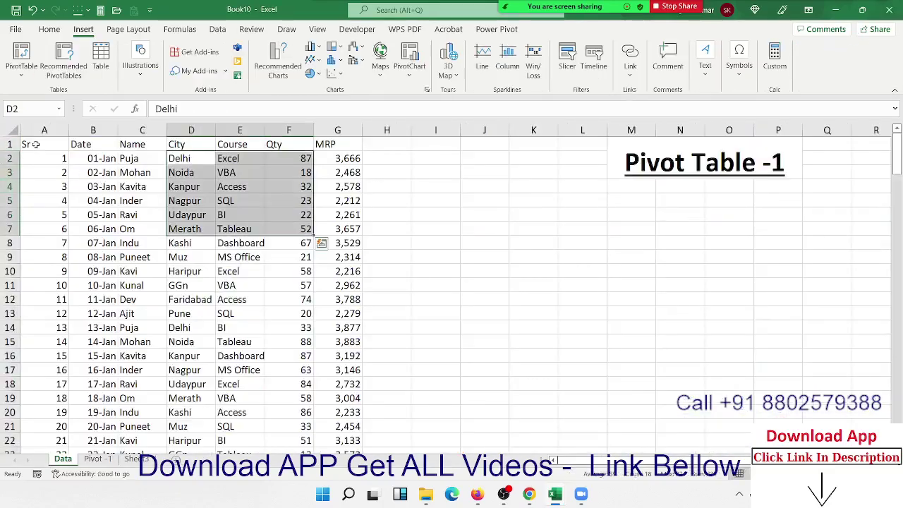
Select the sales table plus the Name and Qty columns, then move to the Pivot -1 sheet
{"action": "left_click_drag", "start_coordinate": [36, 148], "coordinate": [323, 427]}
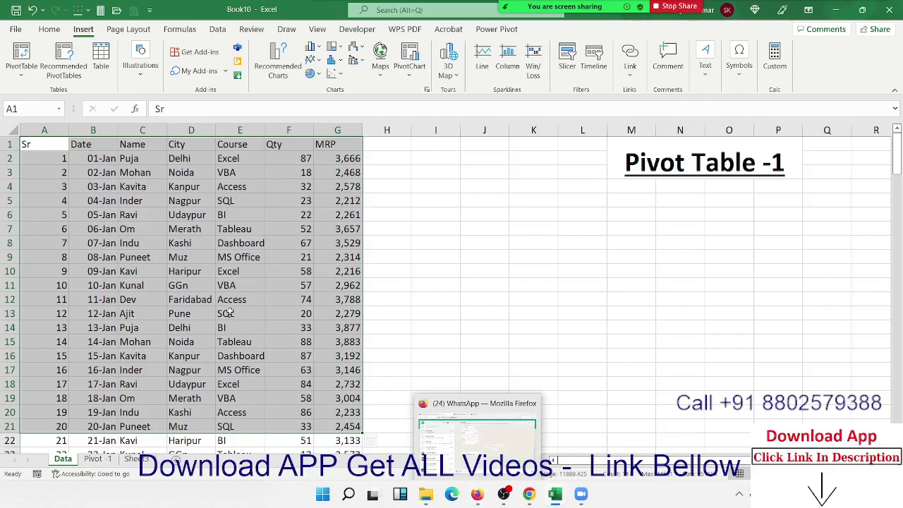
{"action": "left_click", "coordinate": [142, 130]}
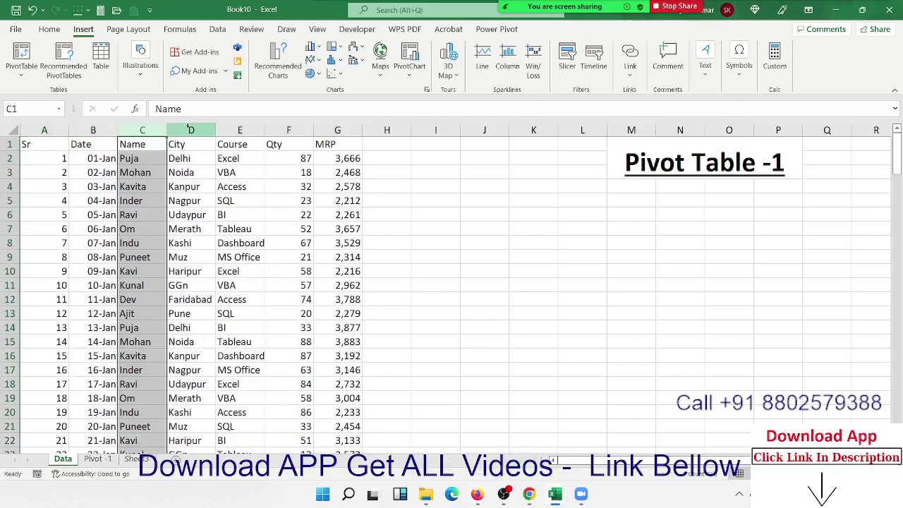
{"action": "left_click", "coordinate": [273, 130]}
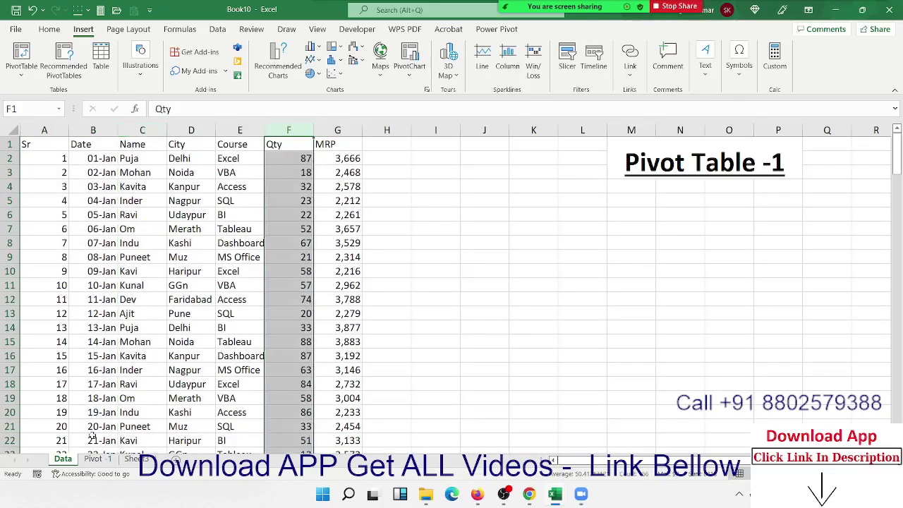
{"action": "left_click", "coordinate": [95, 458]}
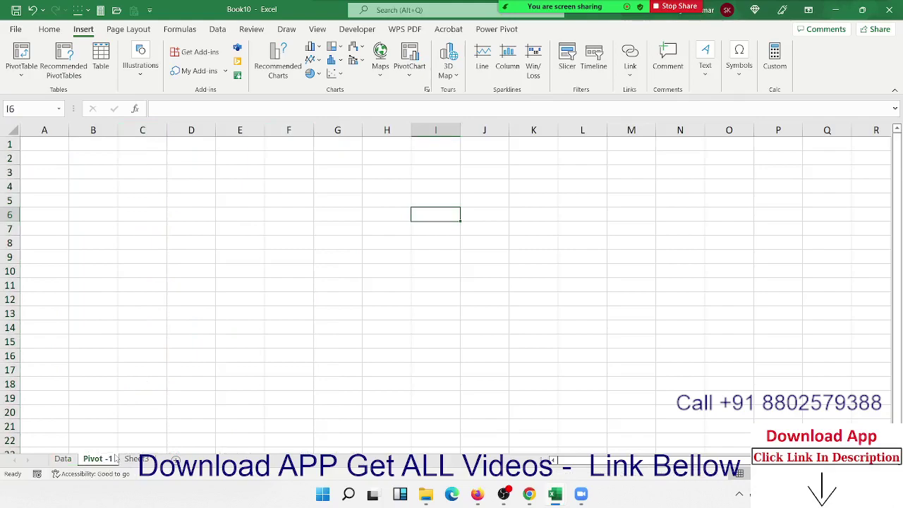
Enter 'Get Total Qty summery by Name' in cell H2
{"action": "left_click", "coordinate": [393, 161]}
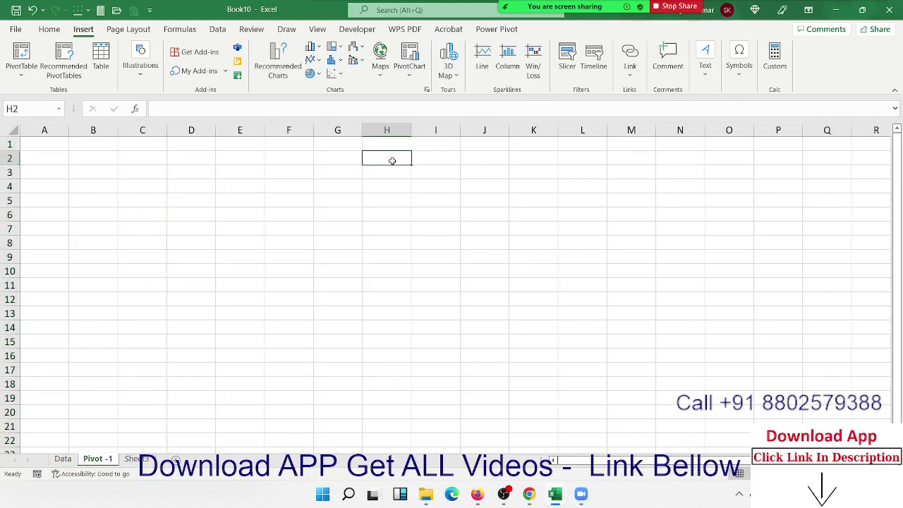
{"action": "type", "text": "Get T"}
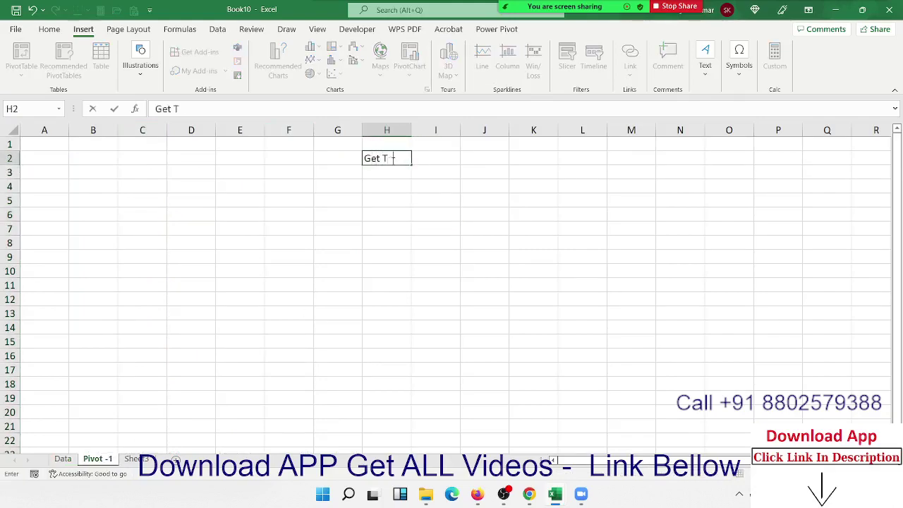
{"action": "type", "text": "otal Qt"}
{"action": "type", "text": "y"}
{"action": "type", "text": " summery"}
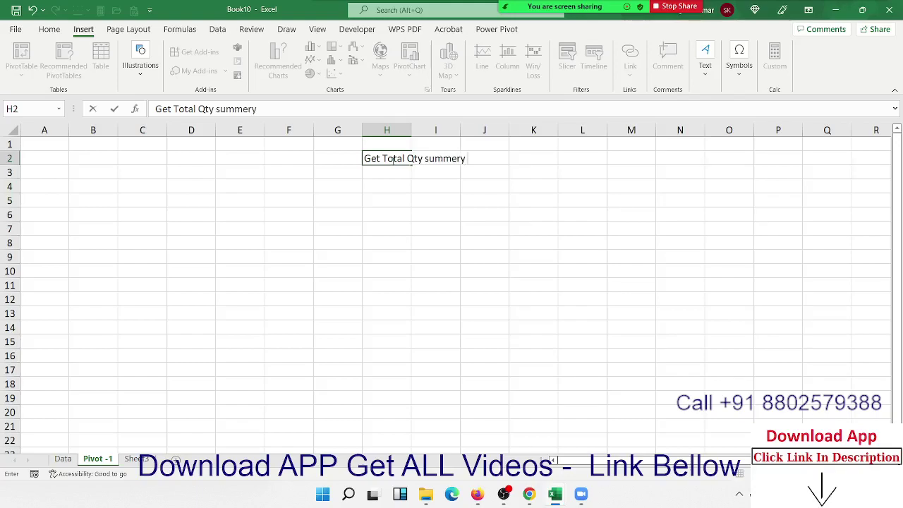
{"action": "type", "text": "byh"}
{"action": "key", "text": "BackSpace"}
{"action": "type", "text": "y"}
{"action": "type", "text": " Name"}
{"action": "key", "text": "Return"}
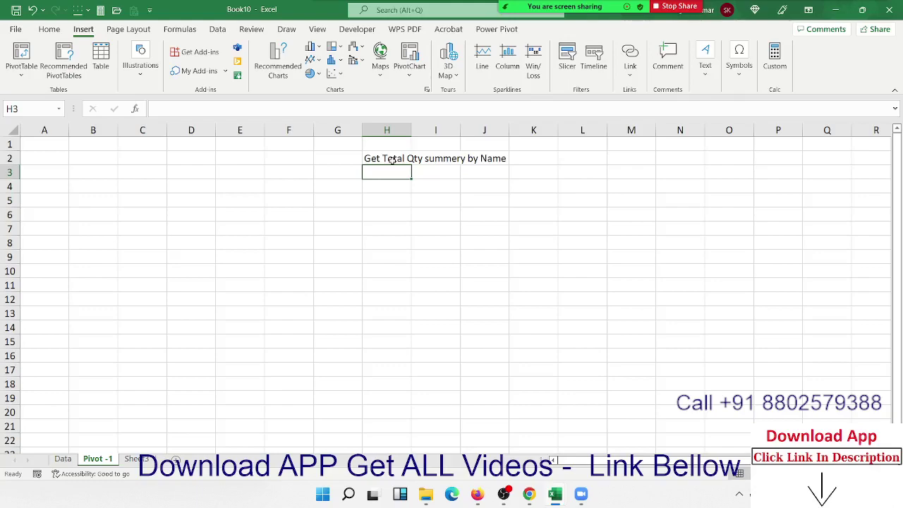
Enter 'Summerized Data Total Qty Group by Name' in H3 and select both notes H2:H3
{"action": "type", "text": "Sum"}
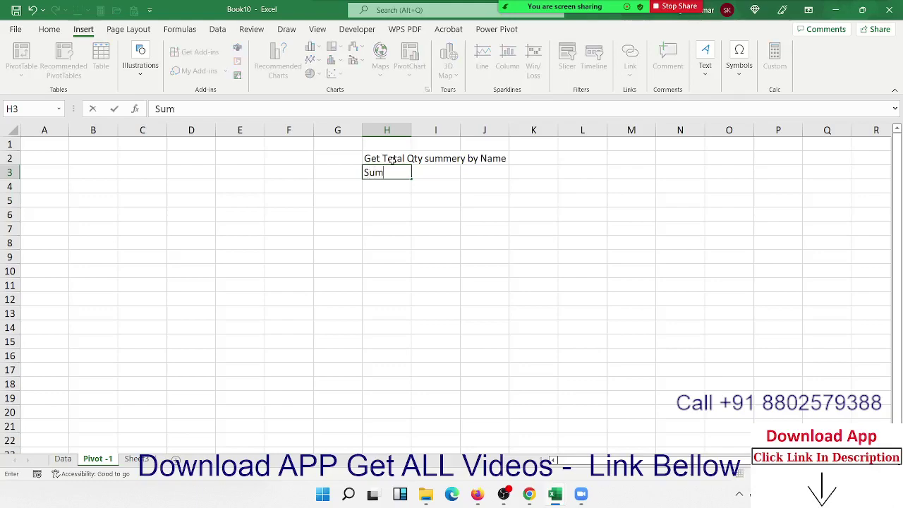
{"action": "type", "text": "meriz"}
{"action": "type", "text": "ed Data "}
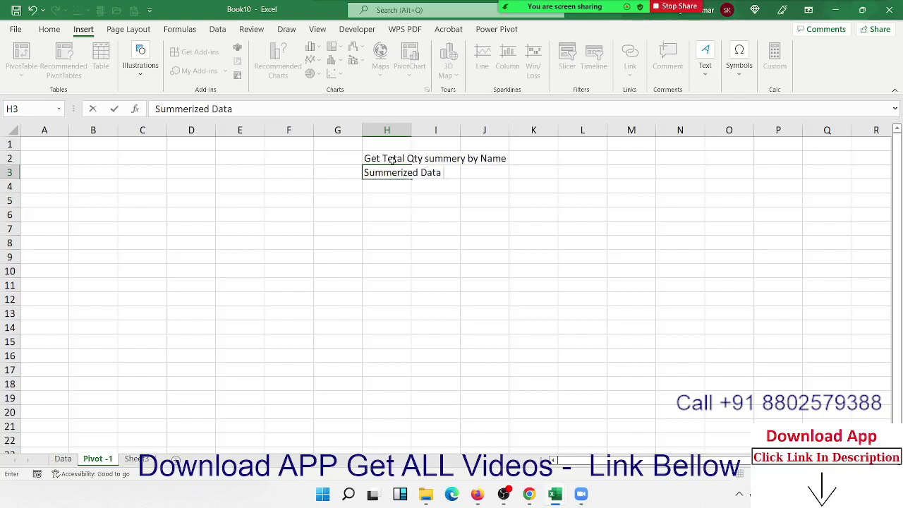
{"action": "type", "text": "T"}
{"action": "type", "text": "otal "}
{"action": "type", "text": "Qty G"}
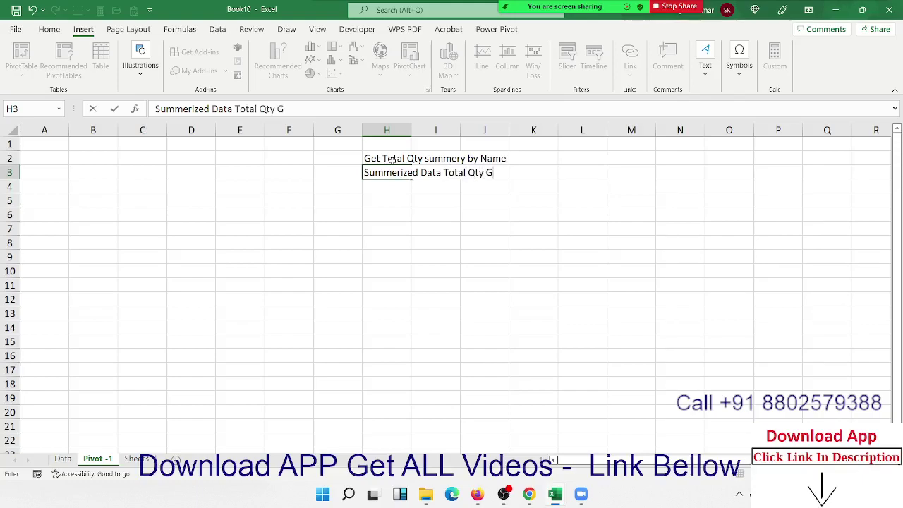
{"action": "type", "text": "roup "}
{"action": "type", "text": "by ?"}
{"action": "key", "text": "BackSpace"}
{"action": "type", "text": "Name"}
{"action": "key", "text": "Return"}
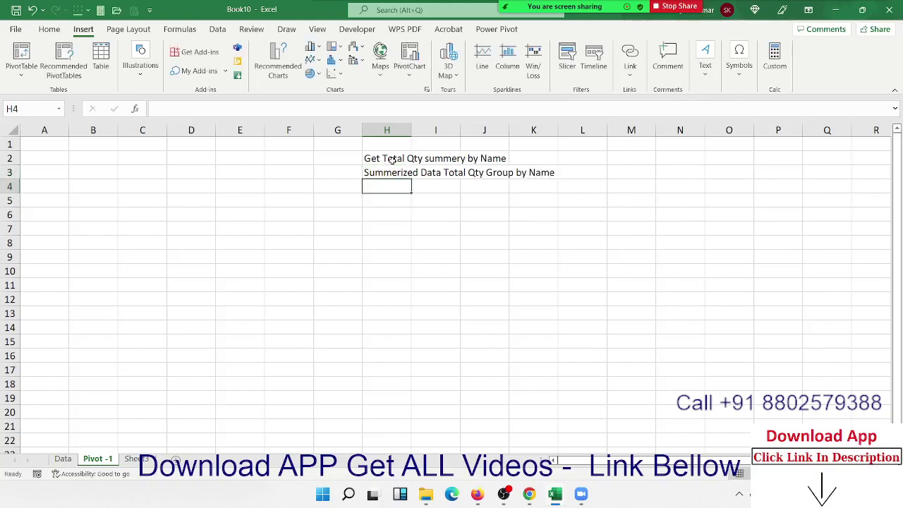
{"action": "left_click_drag", "start_coordinate": [392, 161], "coordinate": [388, 175]}
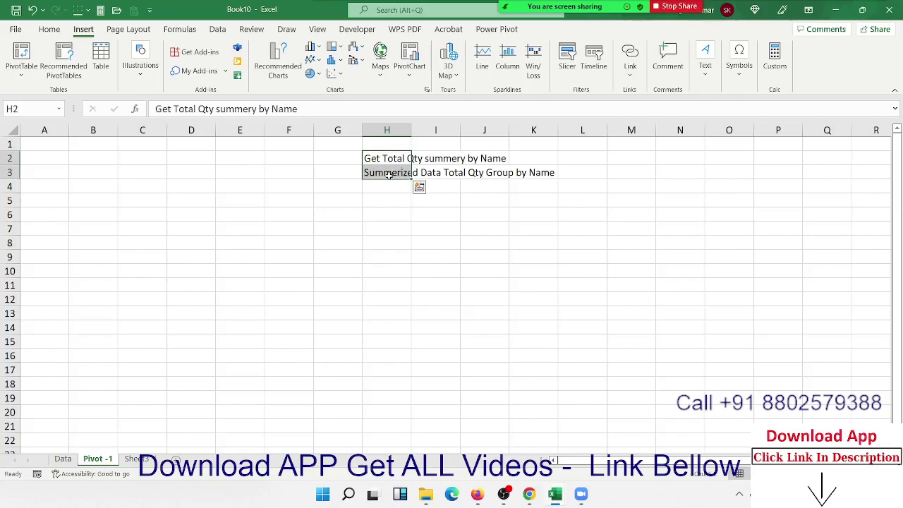